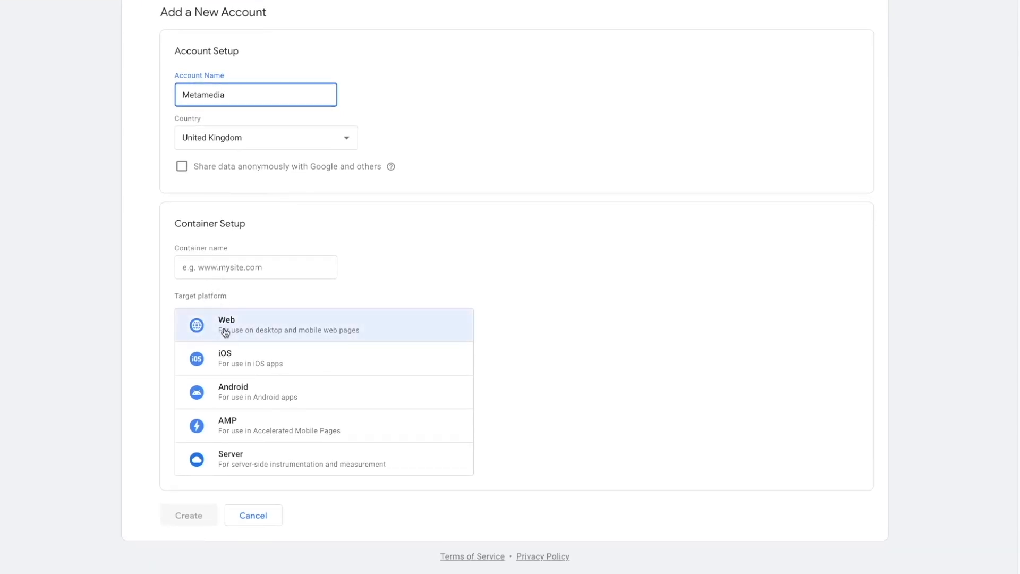
pyautogui.scroll(1, 220, 250)
pyautogui.scroll(-1, 219, 249)
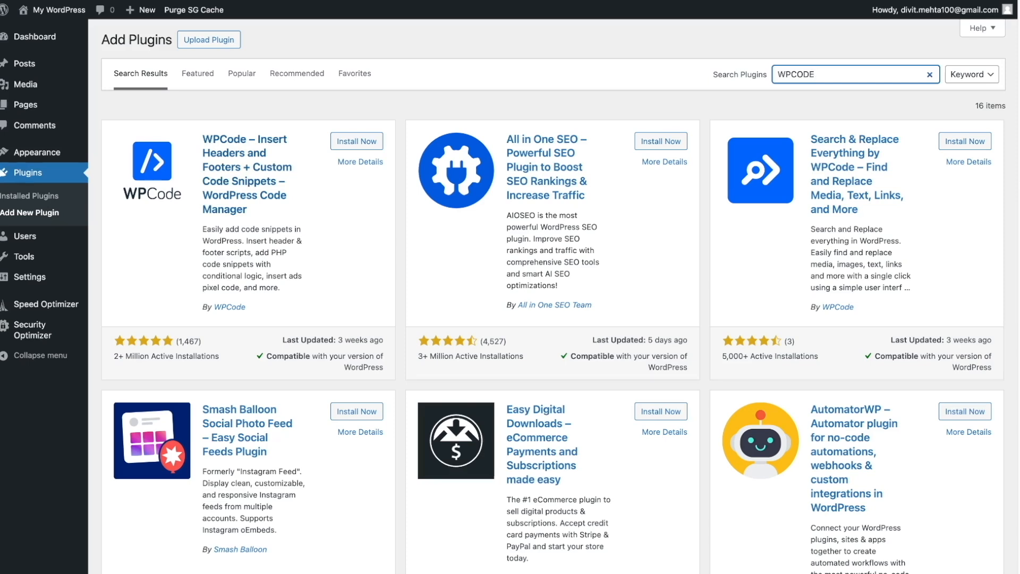
# Step: Install the WPCode plugin in WordPress and open its global header and footer code settings
pyautogui.click(345, 147)
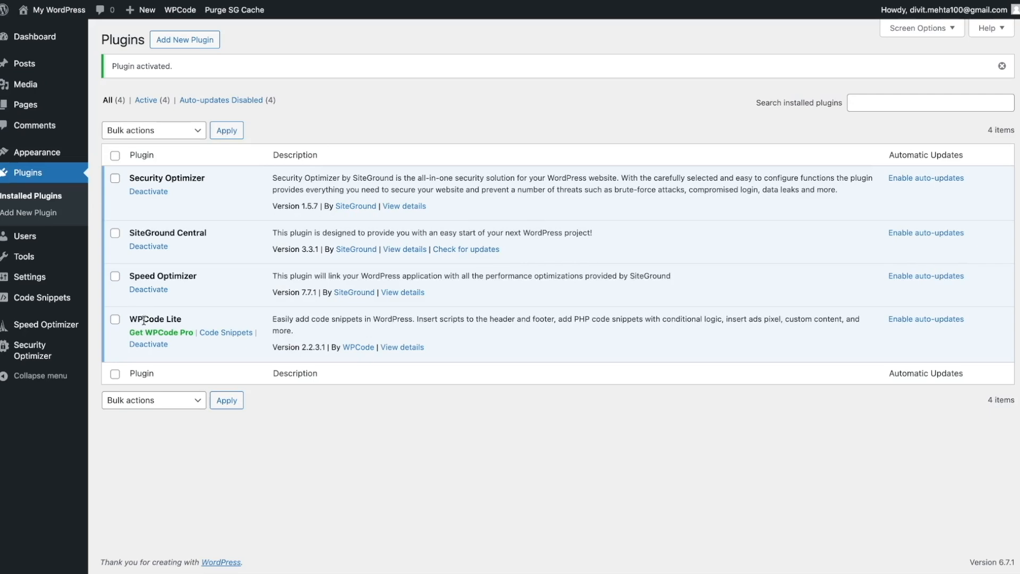
pyautogui.moveTo(56, 303)
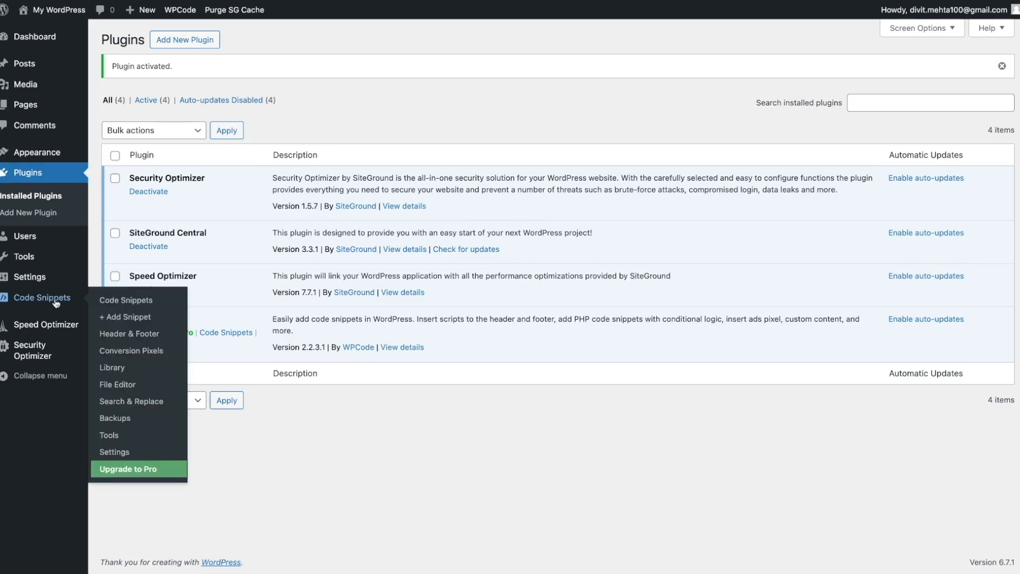
pyautogui.click(122, 334)
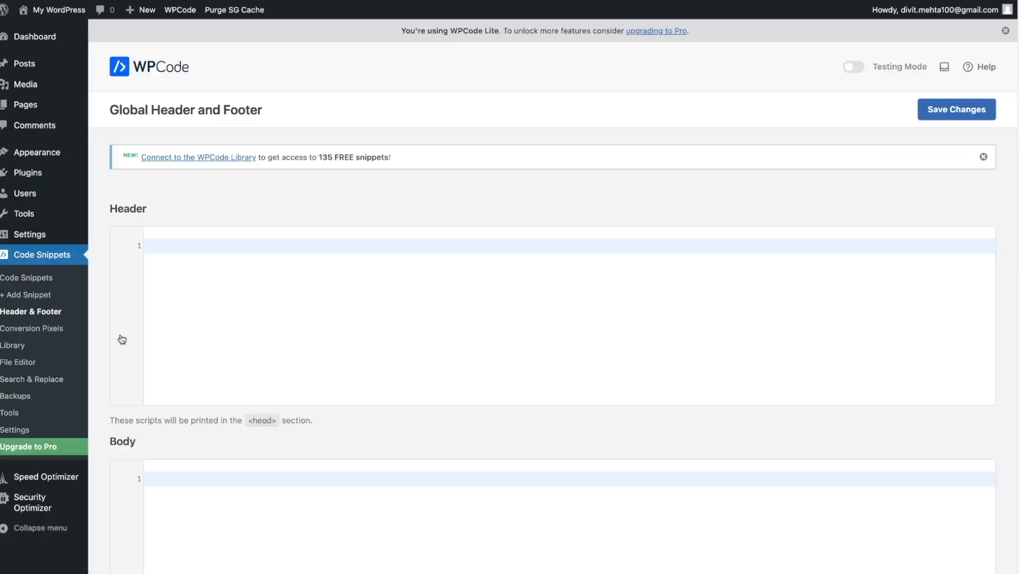
pyautogui.scroll(-2, 189, 304)
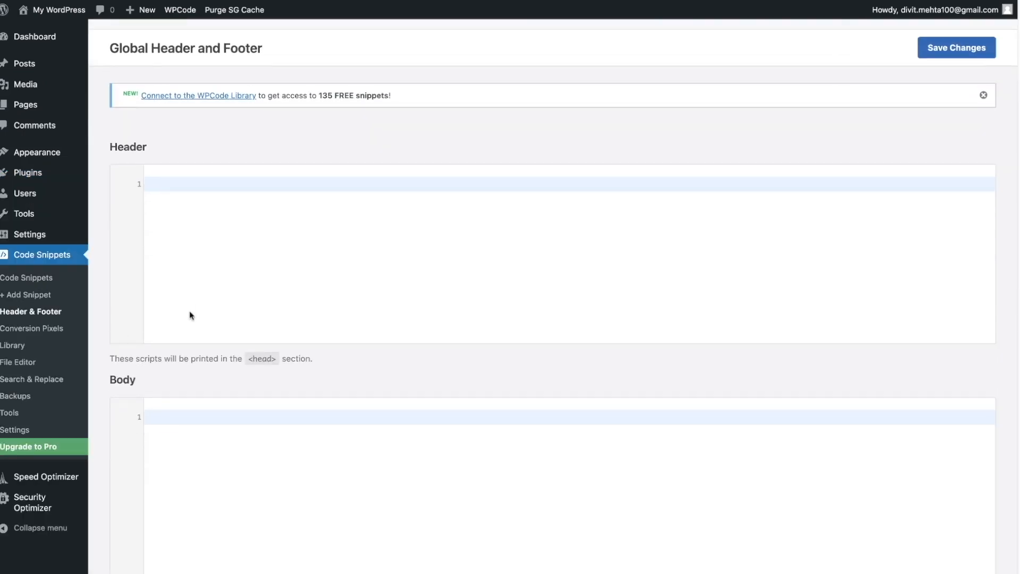
pyautogui.scroll(1, 194, 291)
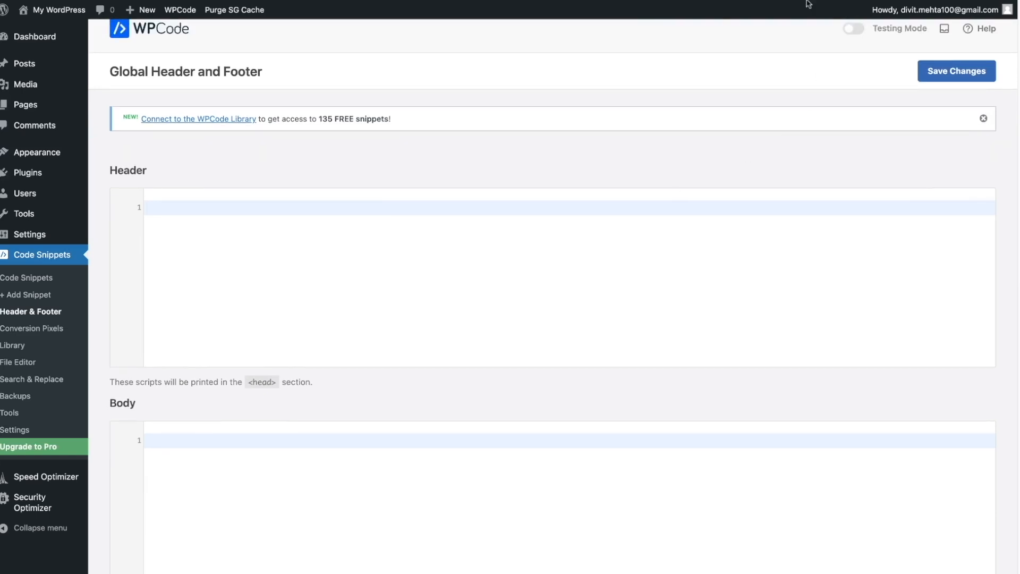
# Step: Copy the Google Tag Manager head snippet and paste it into the WPCode Header code
pyautogui.hotkey('ctrl', 'shift', 'Tab')
pyautogui.click(699, 163)
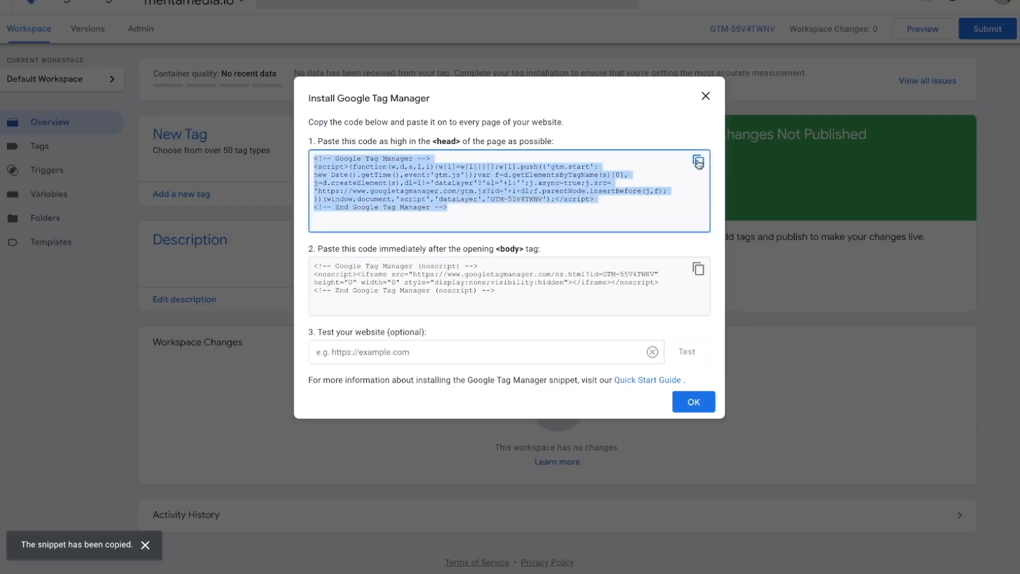
pyautogui.hotkey('ctrl', 'Tab')
pyautogui.click(362, 242)
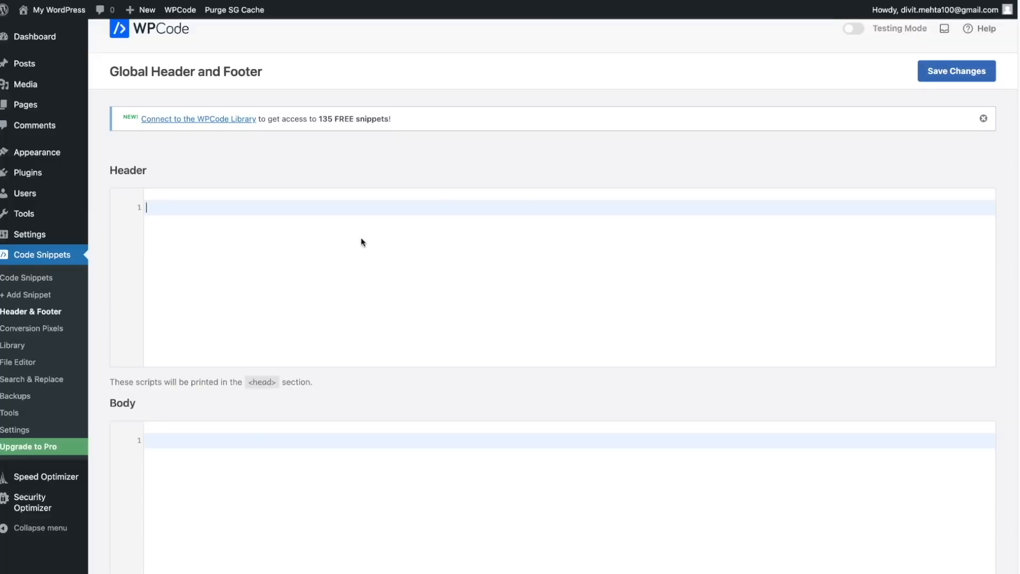
pyautogui.hotkey('ctrl', 'v')
# Step: Copy the Google Tag Manager noscript snippet into the WPCode Body code and save the changes
pyautogui.hotkey('ctrl', 'shift', 'Tab')
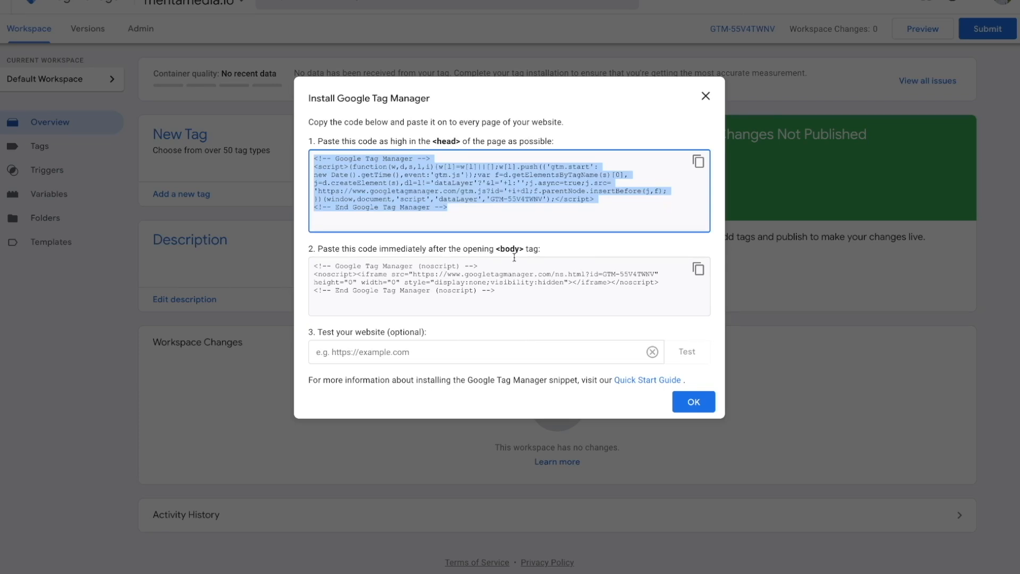
pyautogui.click(698, 268)
pyautogui.hotkey('ctrl', 'Tab')
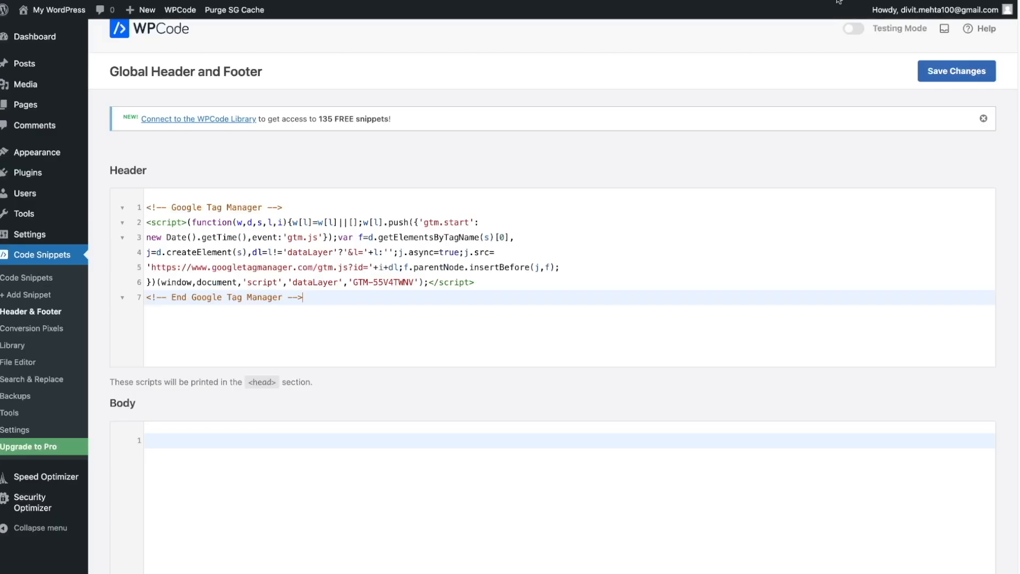
pyautogui.click(428, 448)
pyautogui.hotkey('ctrl', 'v')
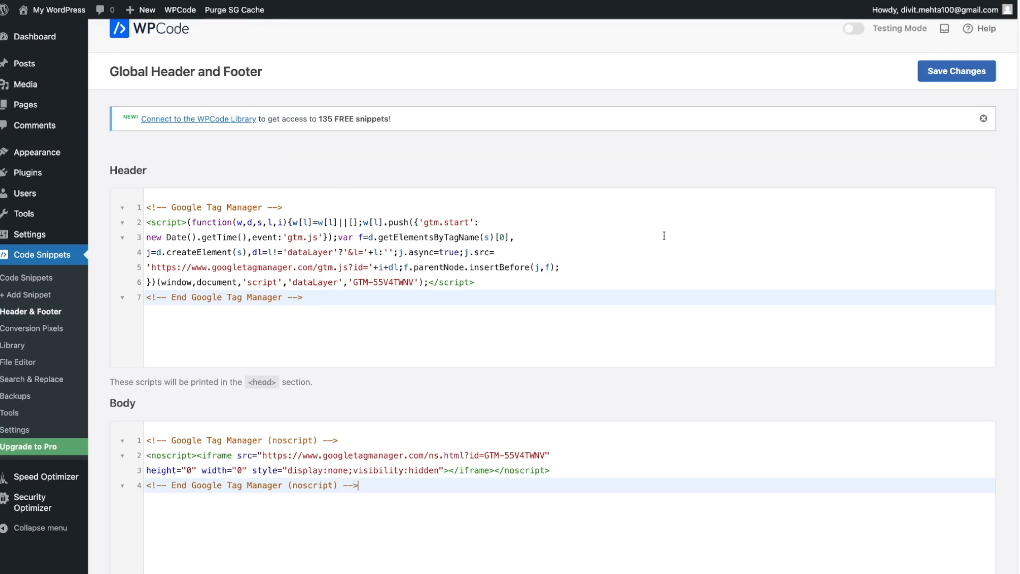
pyautogui.click(941, 74)
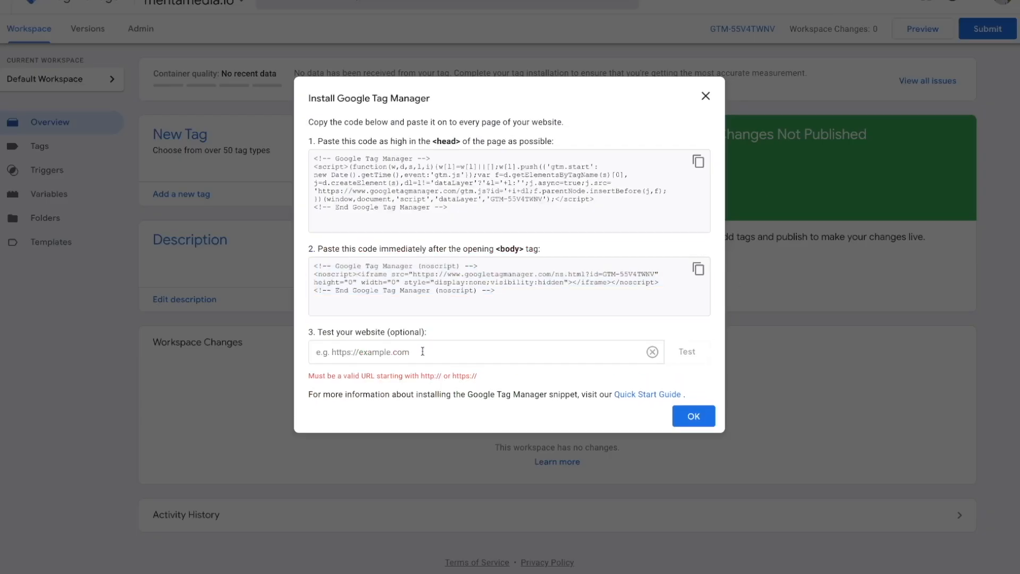
pyautogui.click(422, 351)
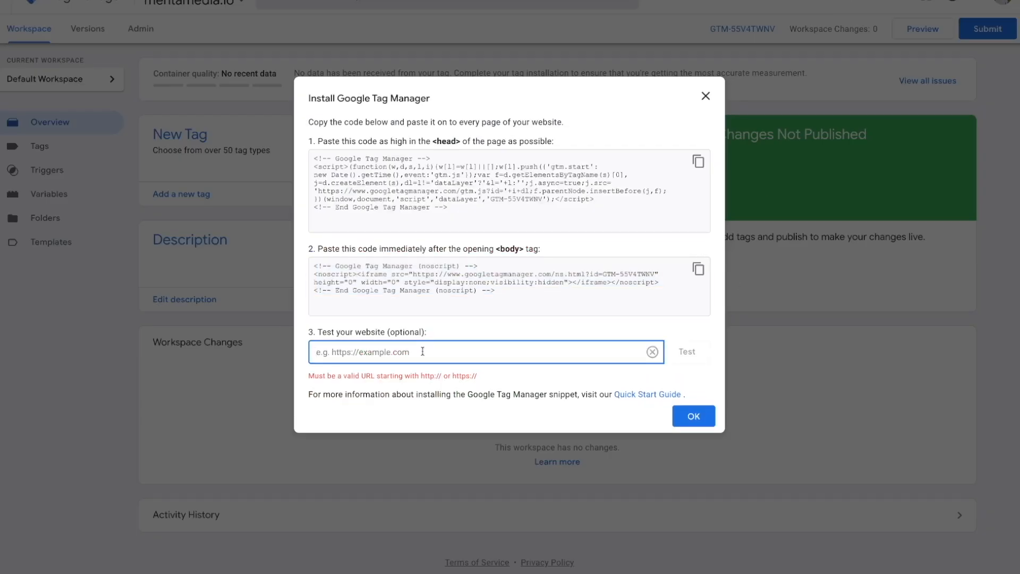
pyautogui.hotkey('ctrl', 'v')
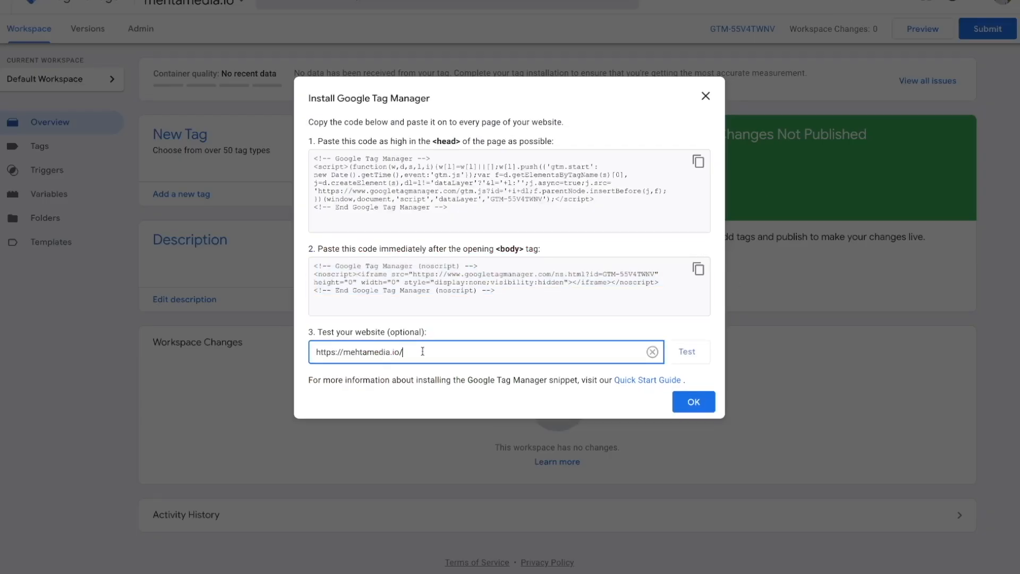
pyautogui.click(688, 353)
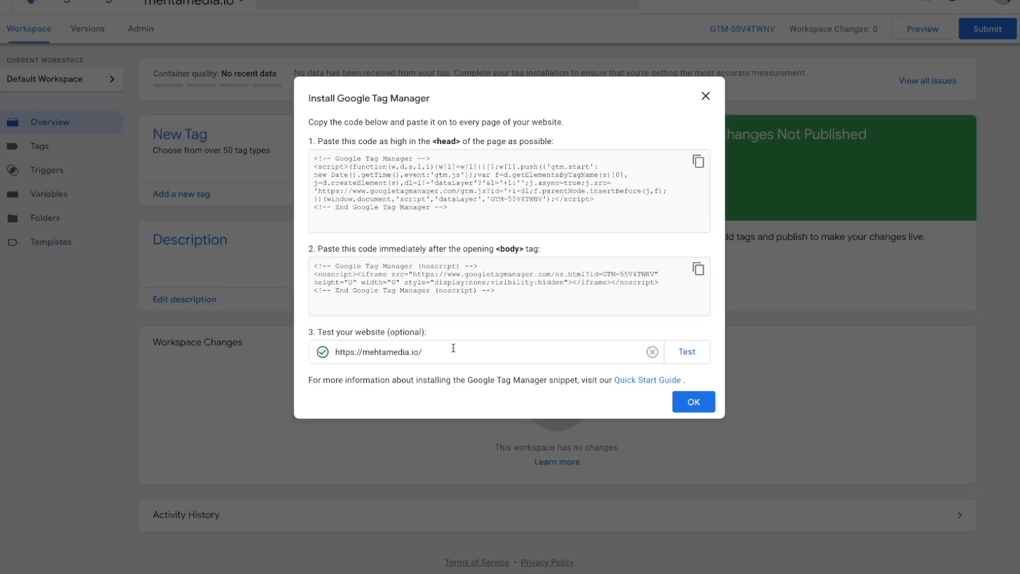
pyautogui.click(685, 402)
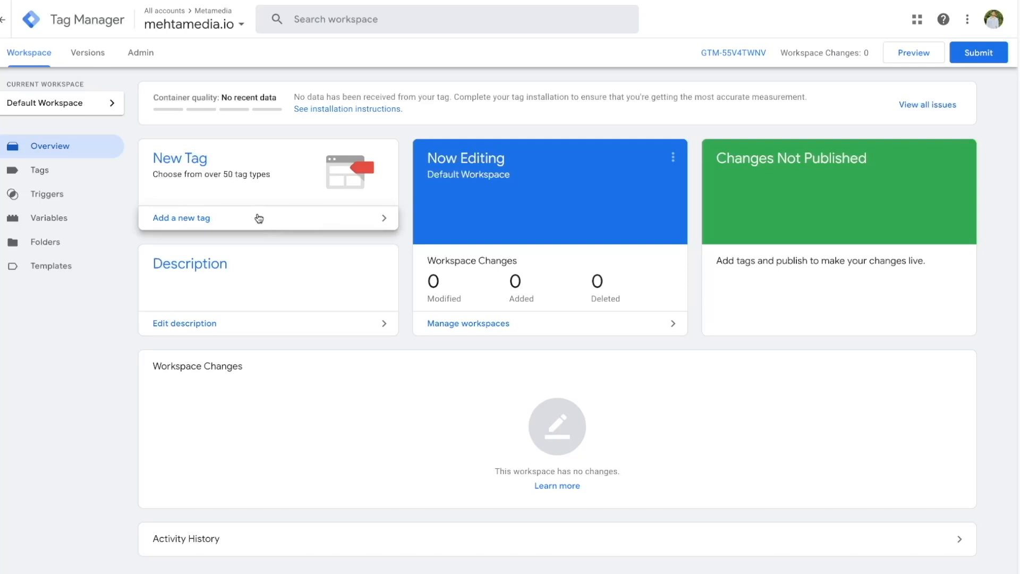
# Step: Create a new tag in the container and name it GA4
pyautogui.click(71, 179)
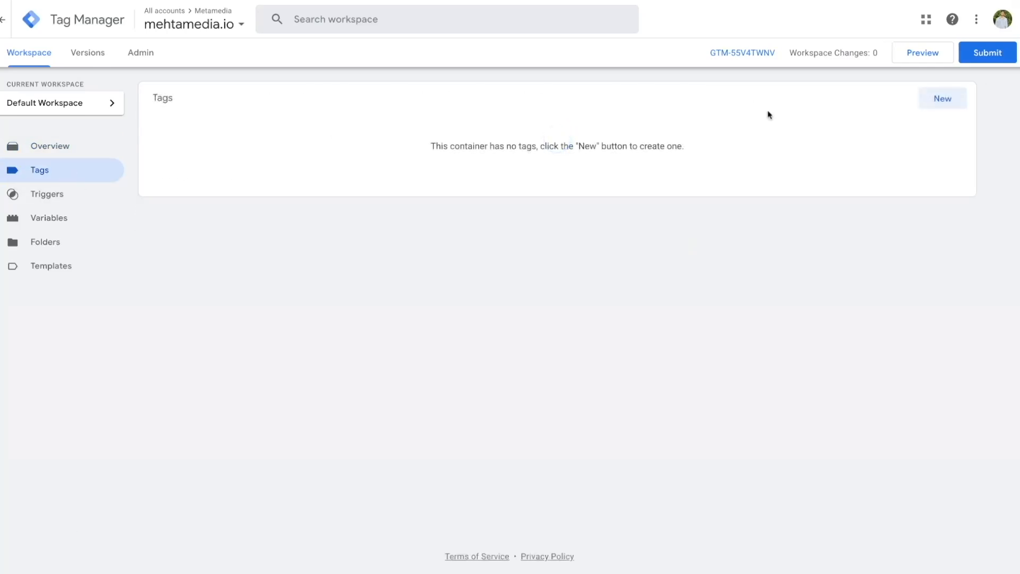
pyautogui.click(936, 101)
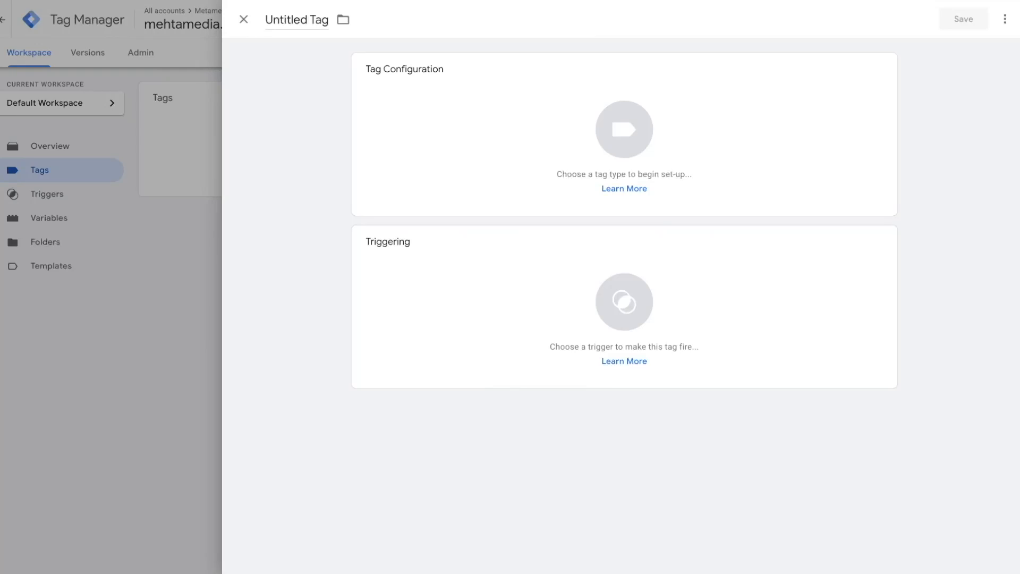
pyautogui.tripleClick(281, 19)
pyautogui.press('BackSpace')
pyautogui.write('GA4')
pyautogui.click(310, 50)
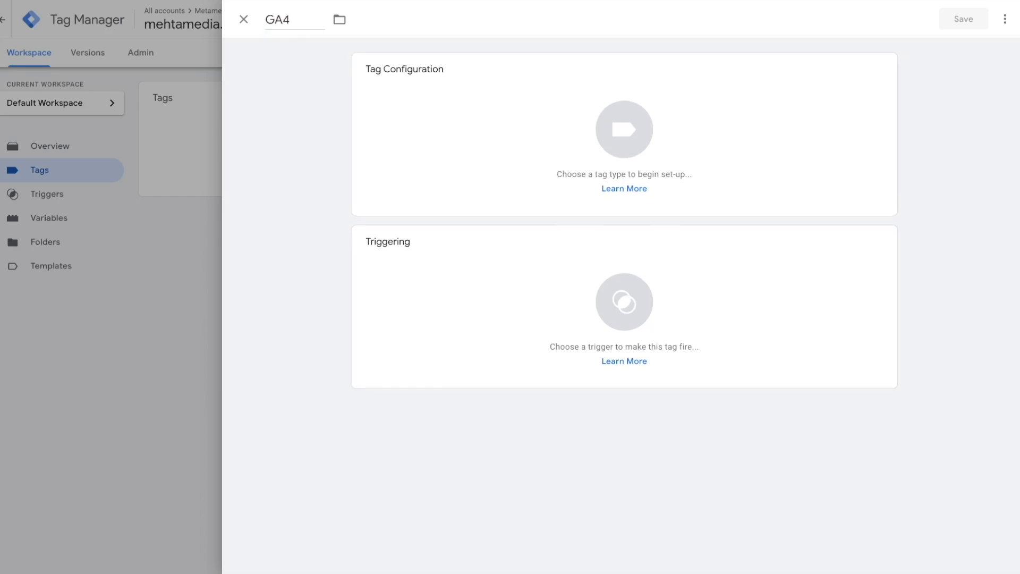
# Step: Set the GA4 tag's type to Google Tag from the Google Analytics group
pyautogui.click(618, 117)
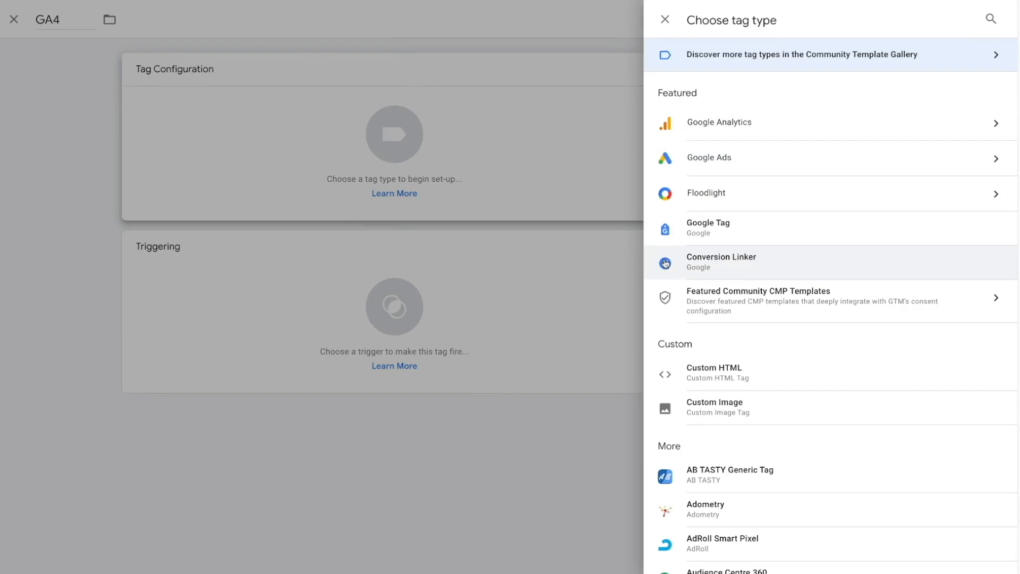
pyautogui.scroll(-9, 665, 263)
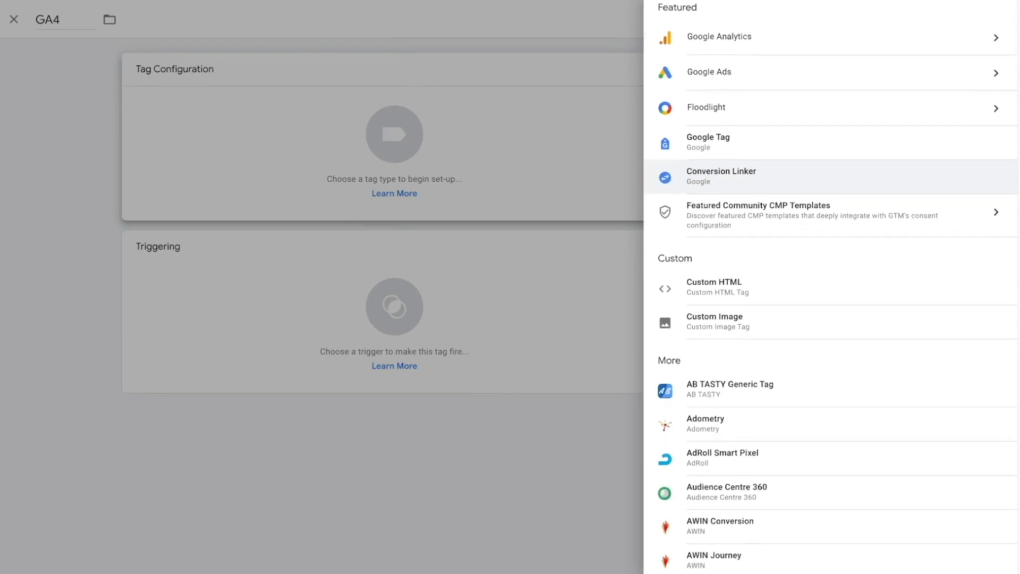
pyautogui.scroll(-1, 744, 258)
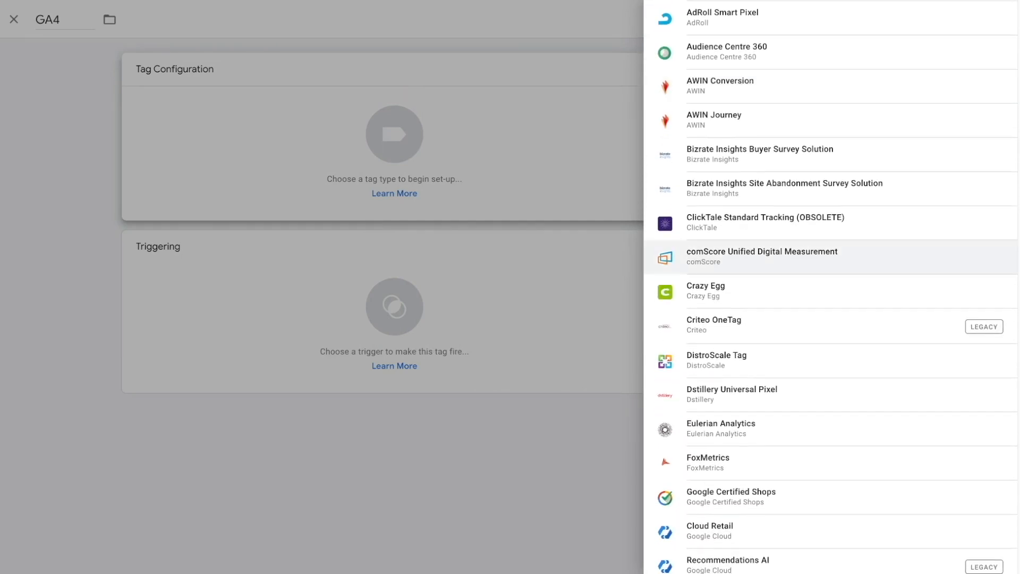
pyautogui.scroll(-5, 744, 252)
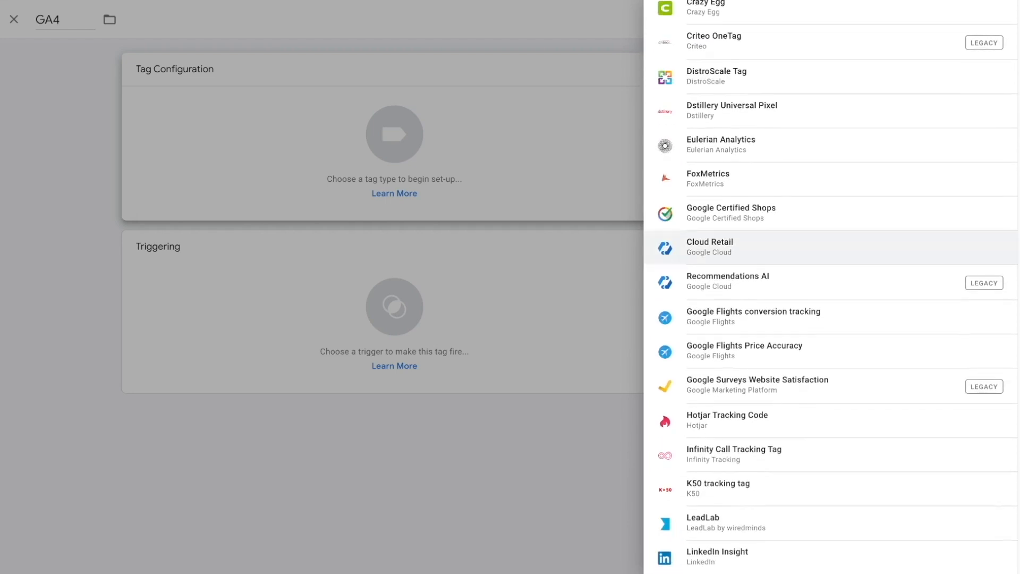
pyautogui.scroll(15, 744, 253)
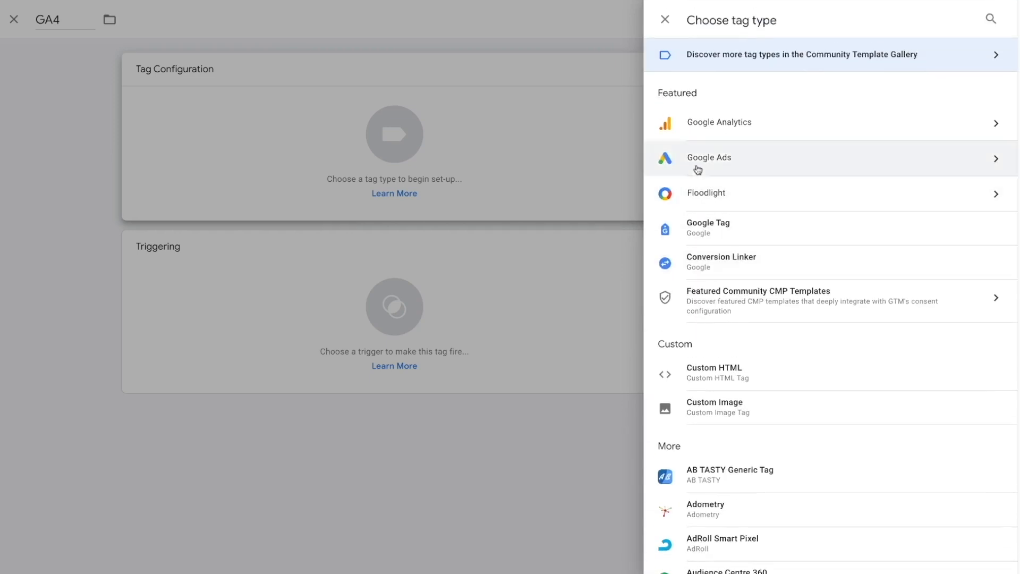
pyautogui.click(700, 133)
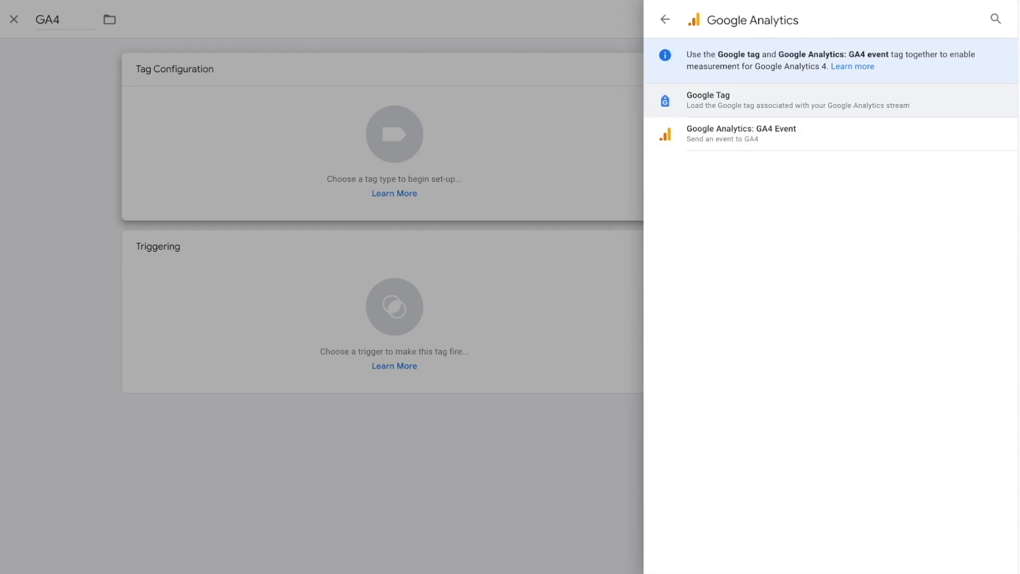
pyautogui.click(726, 110)
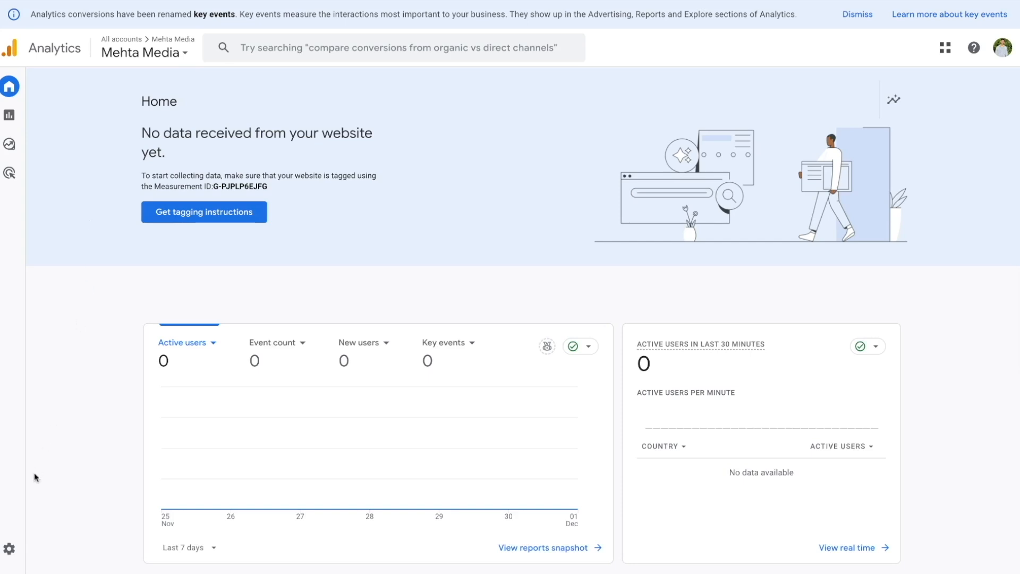
# Step: In Google Analytics, copy the measurement ID of the Mehta Media web data stream and return to the GA4 tag in Tag Manager
pyautogui.moveTo(20, 521)
pyautogui.click(11, 550)
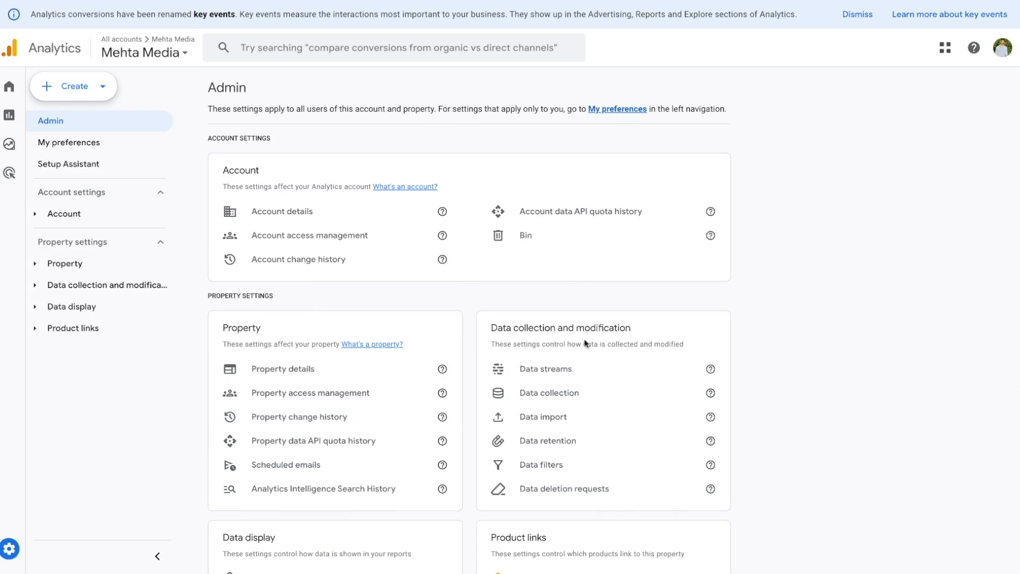
pyautogui.click(555, 374)
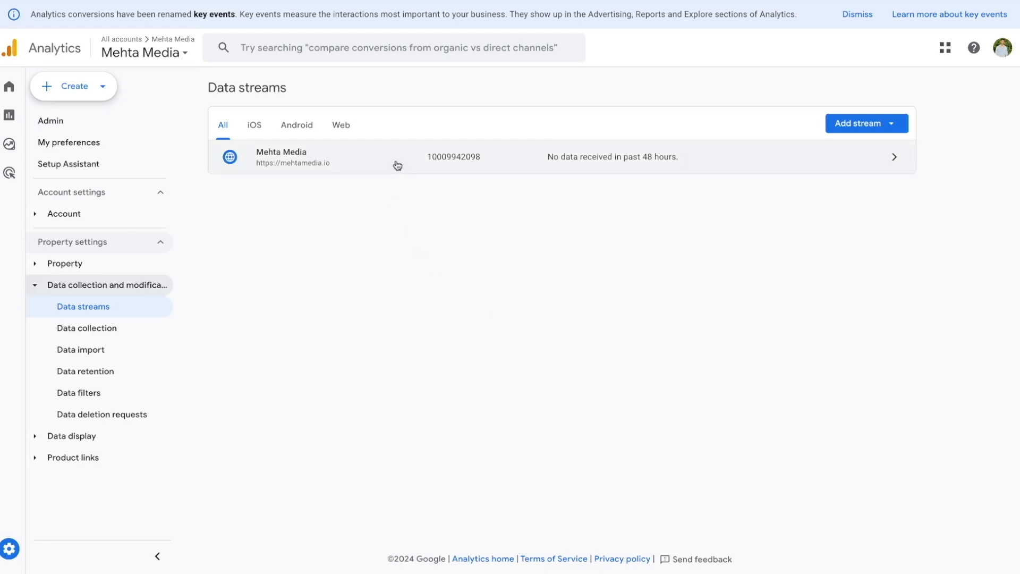
pyautogui.click(396, 164)
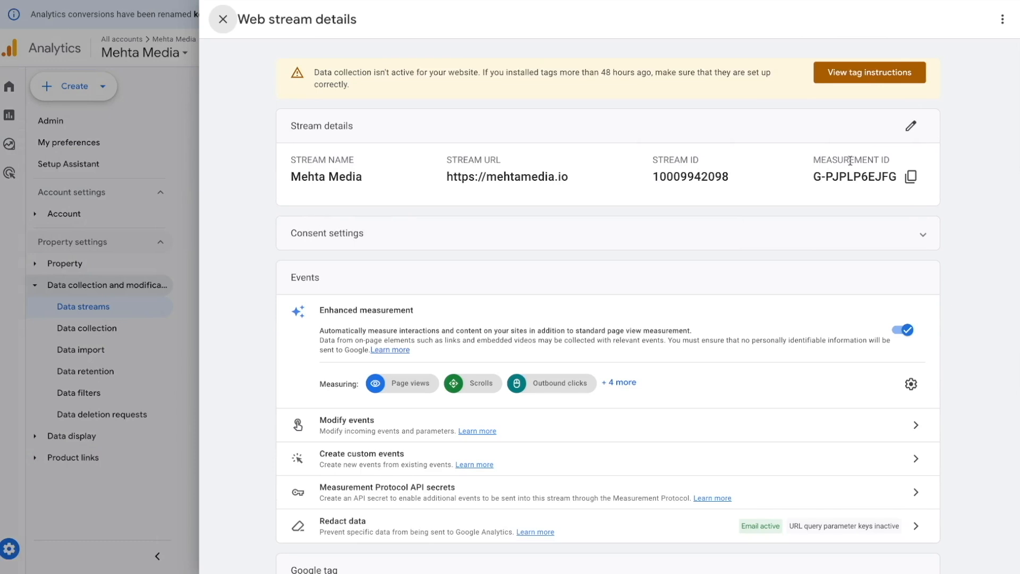
pyautogui.click(911, 182)
pyautogui.click(281, 3)
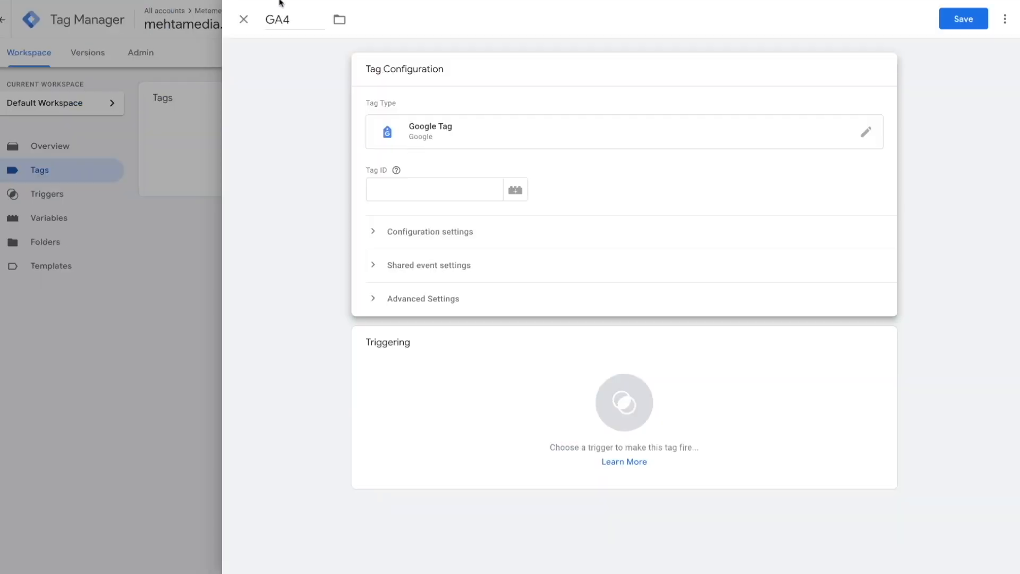
pyautogui.click(397, 186)
pyautogui.hotkey('ctrl', 'v')
pyautogui.click(354, 187)
pyautogui.moveTo(437, 189); pyautogui.dragTo(373, 189)
pyautogui.click(437, 190)
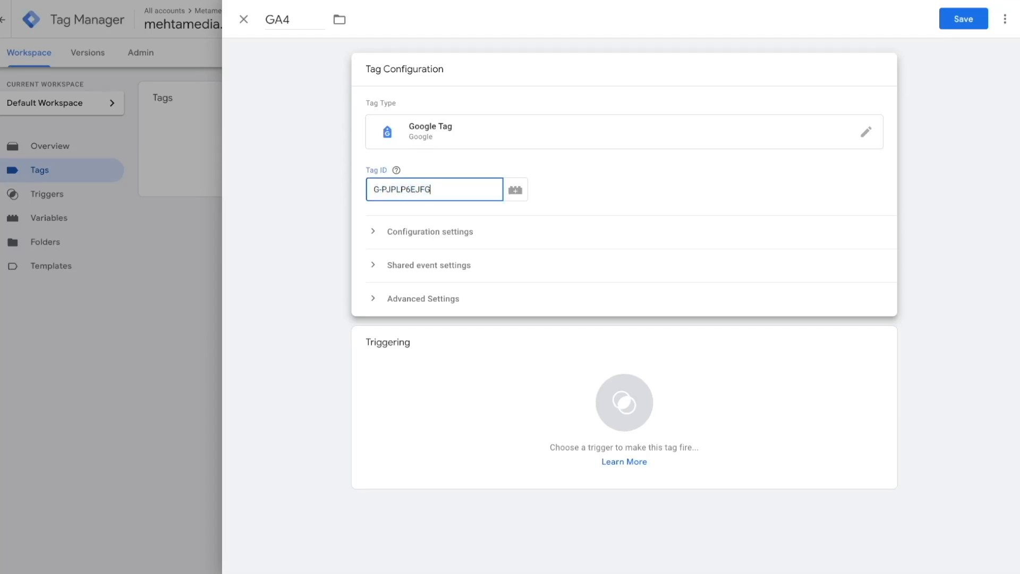
pyautogui.hotkey('ctrl', 'a')
pyautogui.press('BackSpace')
# Step: Start a new variable for the GA4 tag's Tag ID and name it "ga4 measurement ID"
pyautogui.click(516, 193)
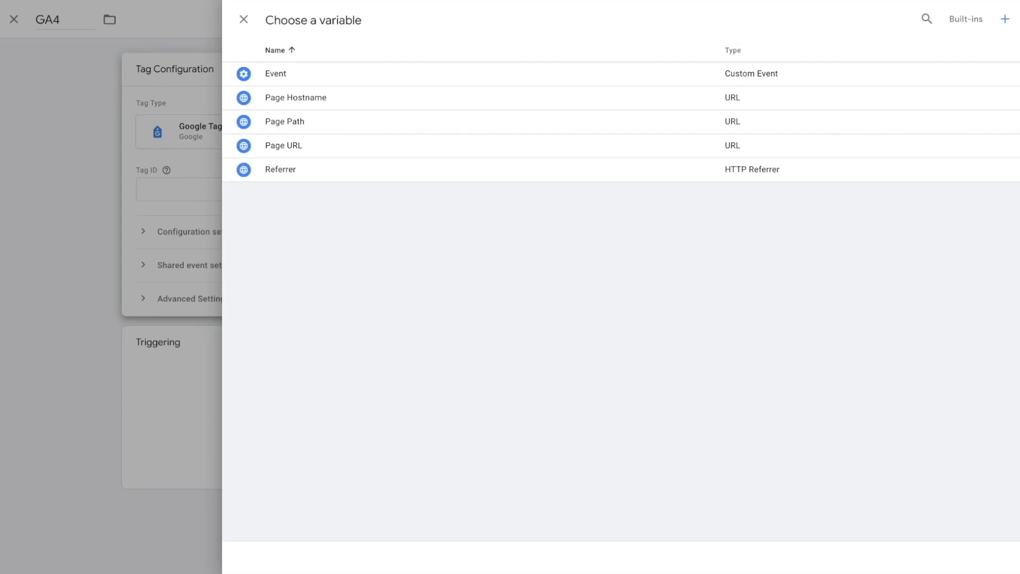
pyautogui.click(1005, 20)
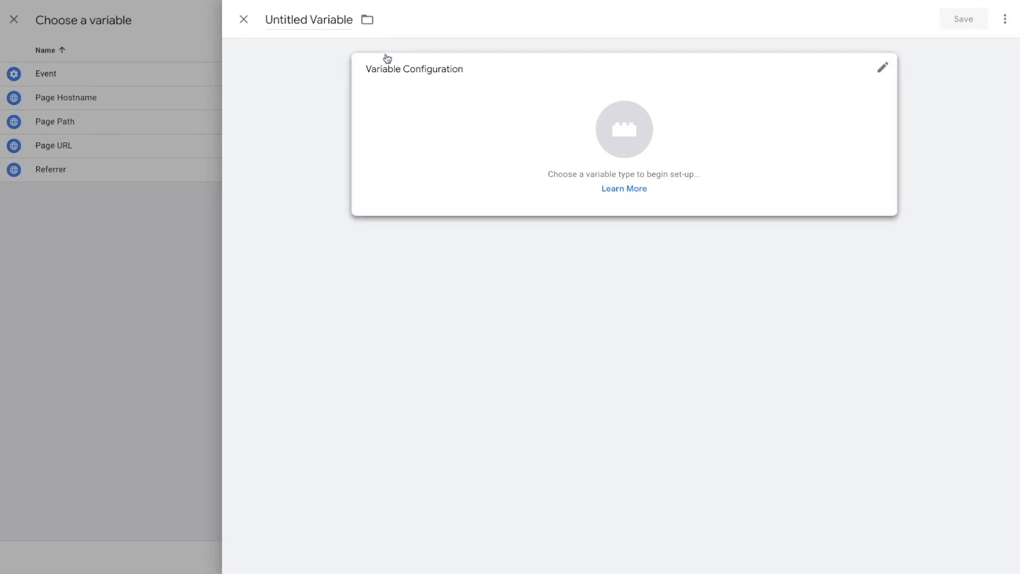
pyautogui.click(337, 22)
pyautogui.tripleClick(337, 21)
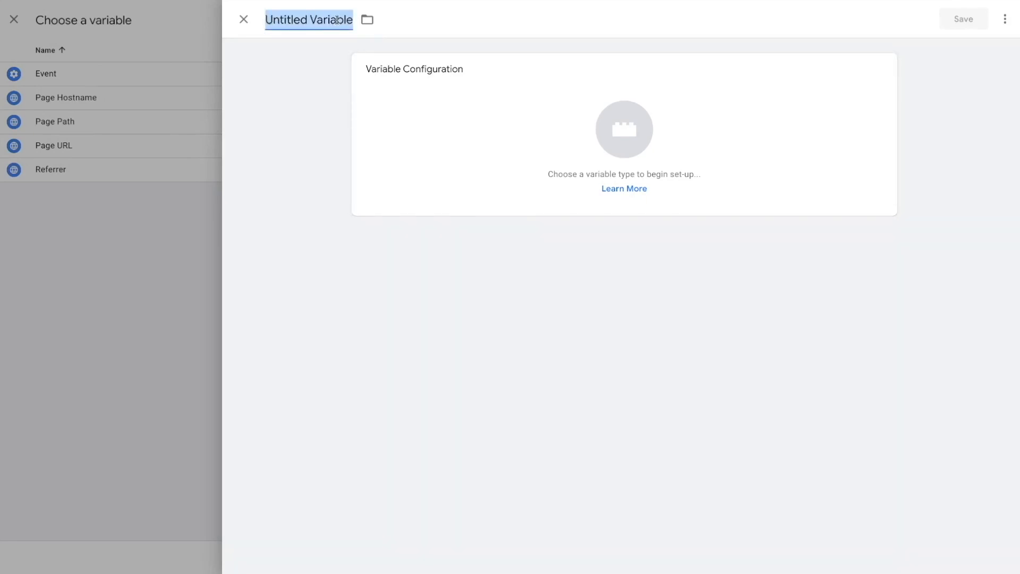
pyautogui.write('ga4 measurement ID')
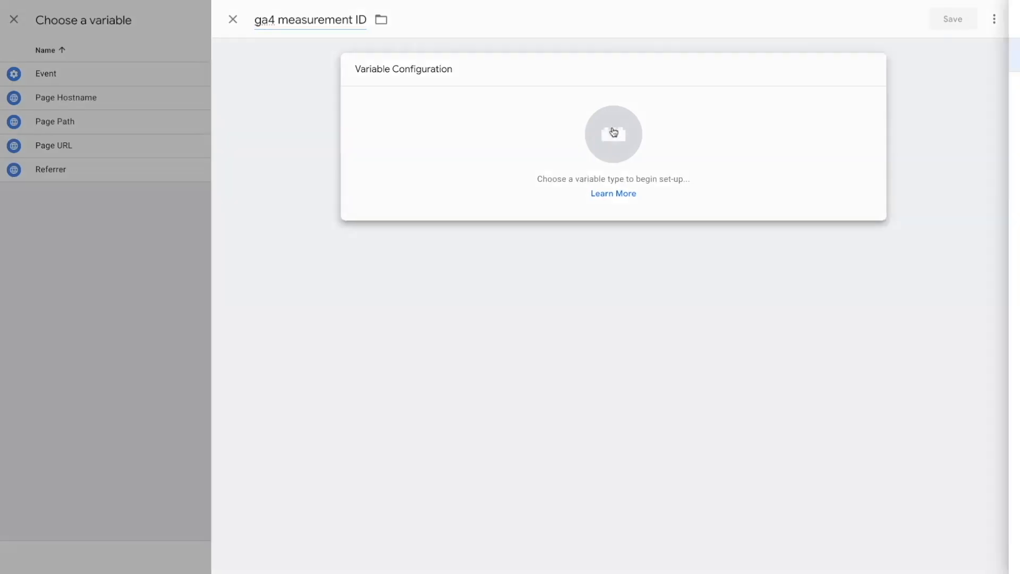
# Step: Configure the "ga4 measurement ID" variable as a Constant with the copied Google Analytics measurement ID as its value, and save it
pyautogui.click(613, 131)
pyautogui.scroll(-3, 703, 254)
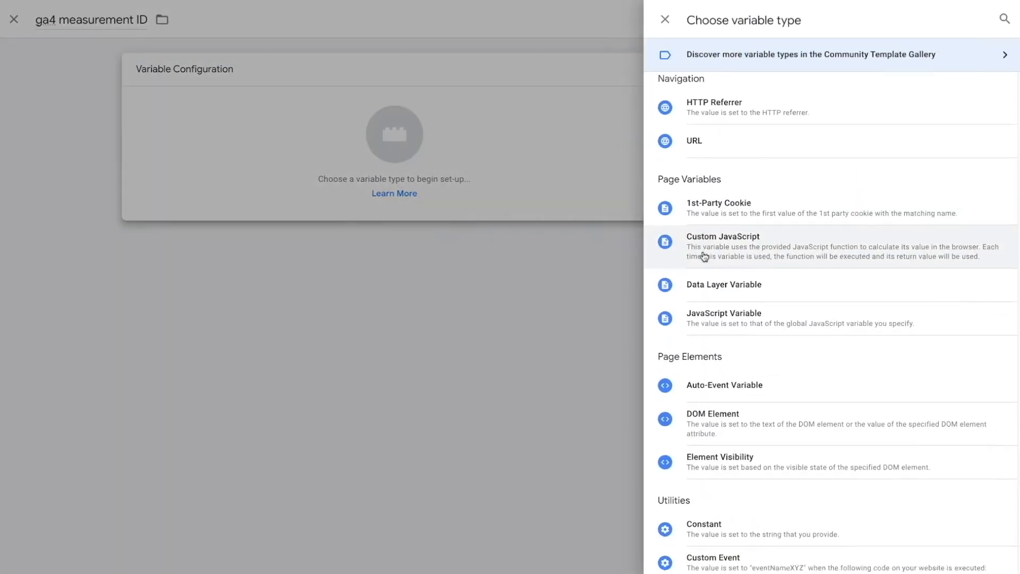
pyautogui.scroll(-1, 744, 356)
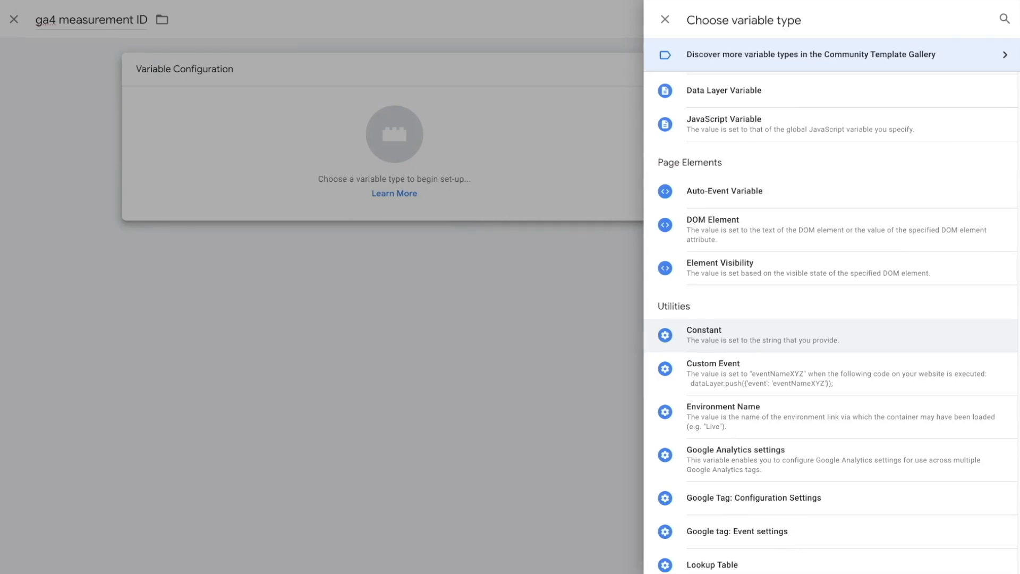
pyautogui.click(744, 335)
pyautogui.click(458, 191)
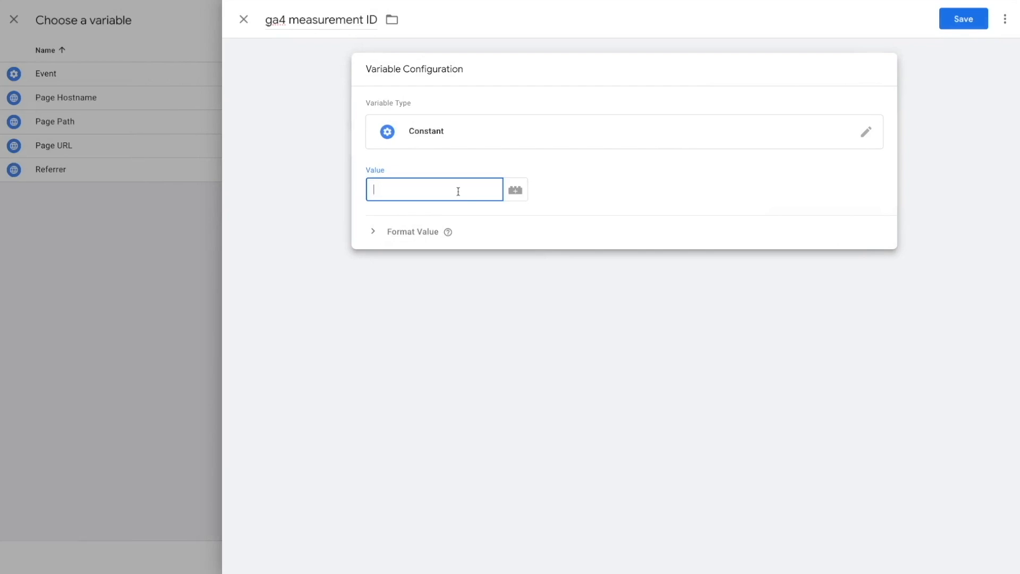
pyautogui.hotkey('ctrl', 'v')
pyautogui.click(591, 201)
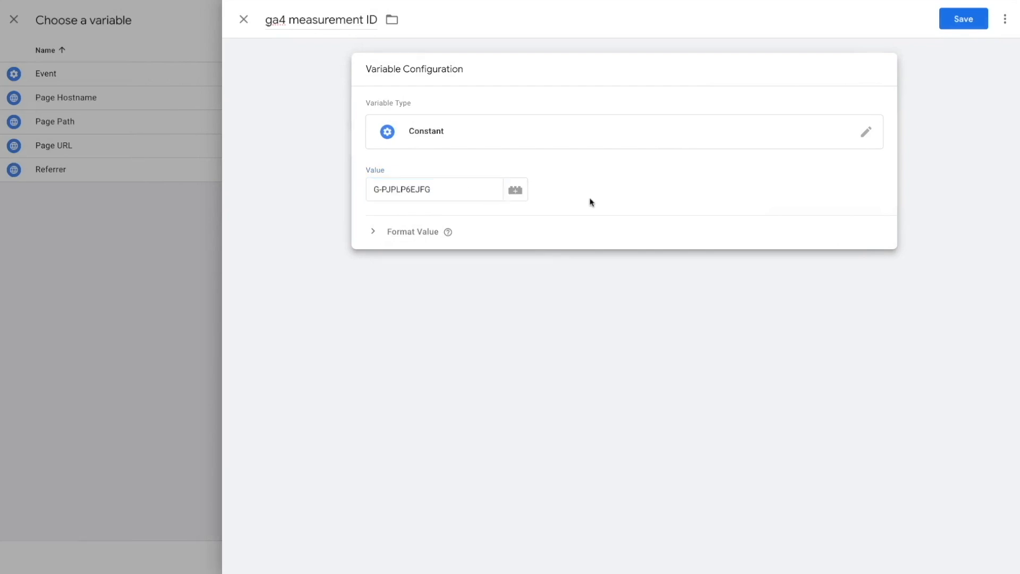
pyautogui.click(952, 24)
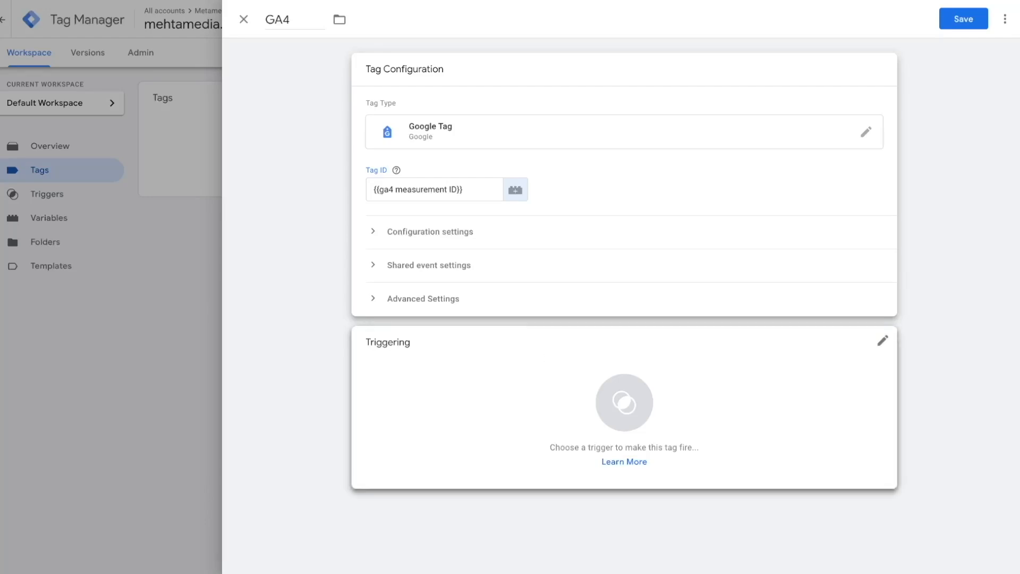
# Step: Set the GA4 tag to fire on the "Initialization - All Pages" trigger and save the tag
pyautogui.click(622, 400)
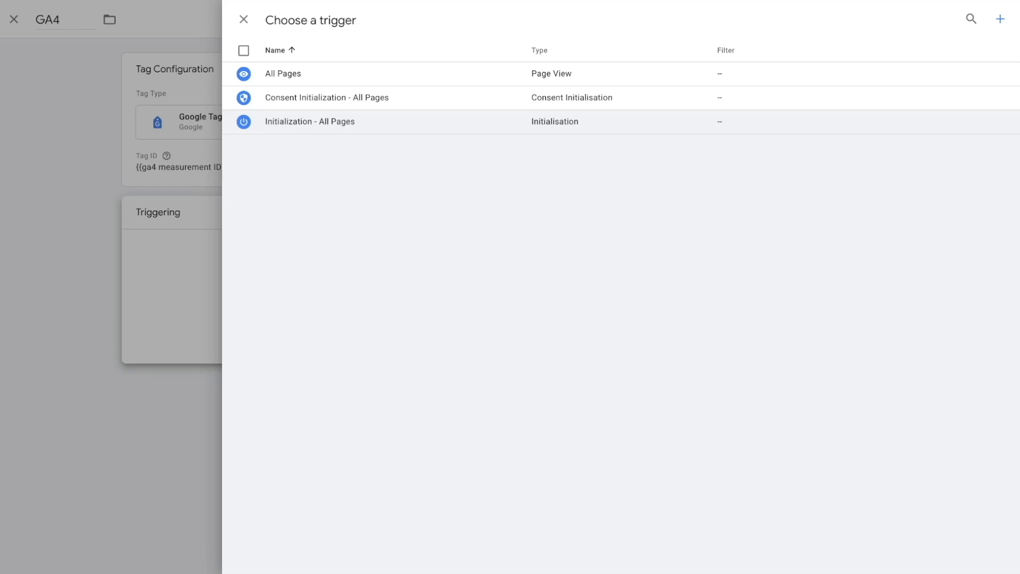
pyautogui.click(310, 121)
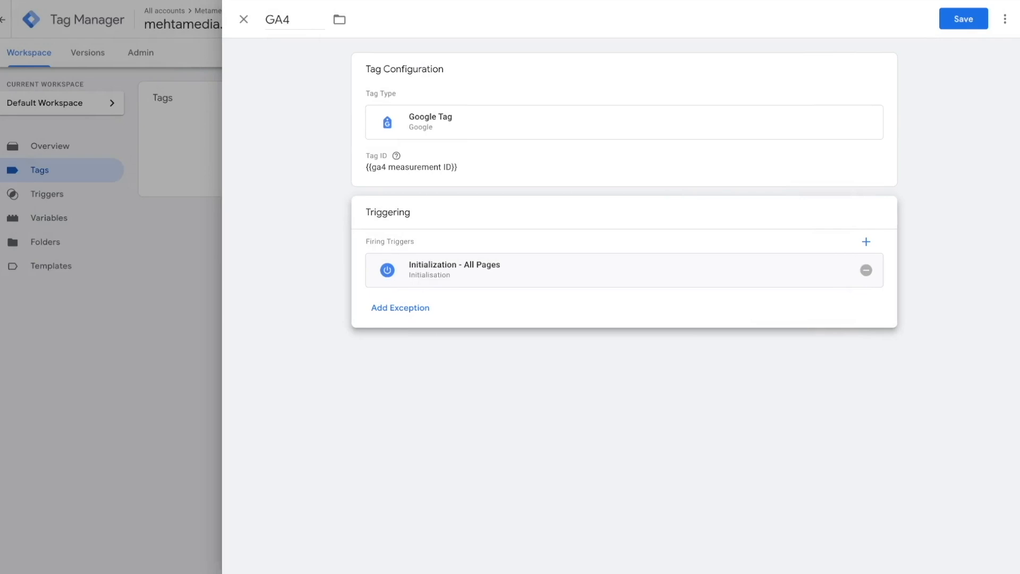
pyautogui.click(961, 22)
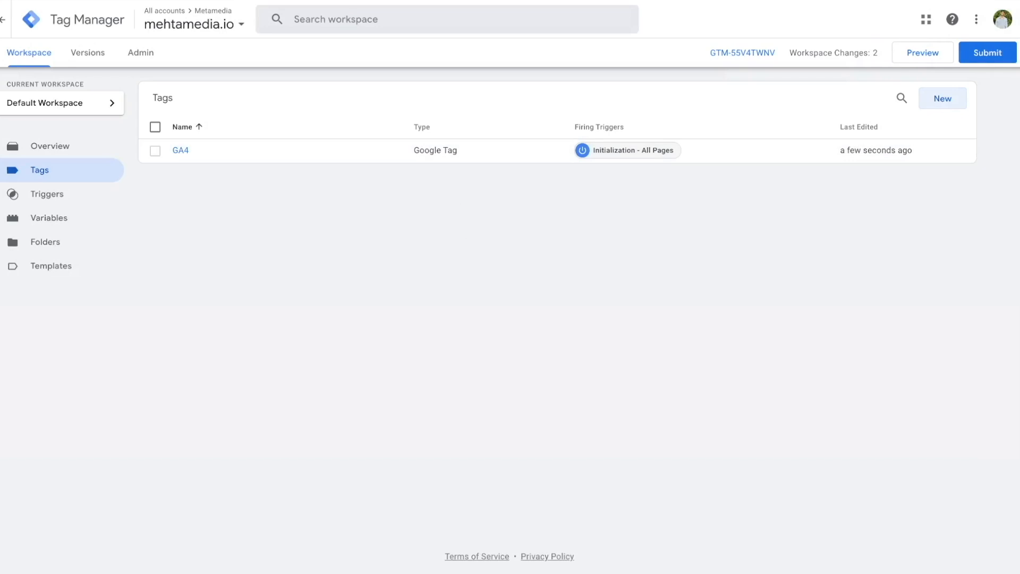
# Step: Submit the workspace changes and publish them to the Live environment as a container version named "ga4 measurement ID"
pyautogui.click(1001, 59)
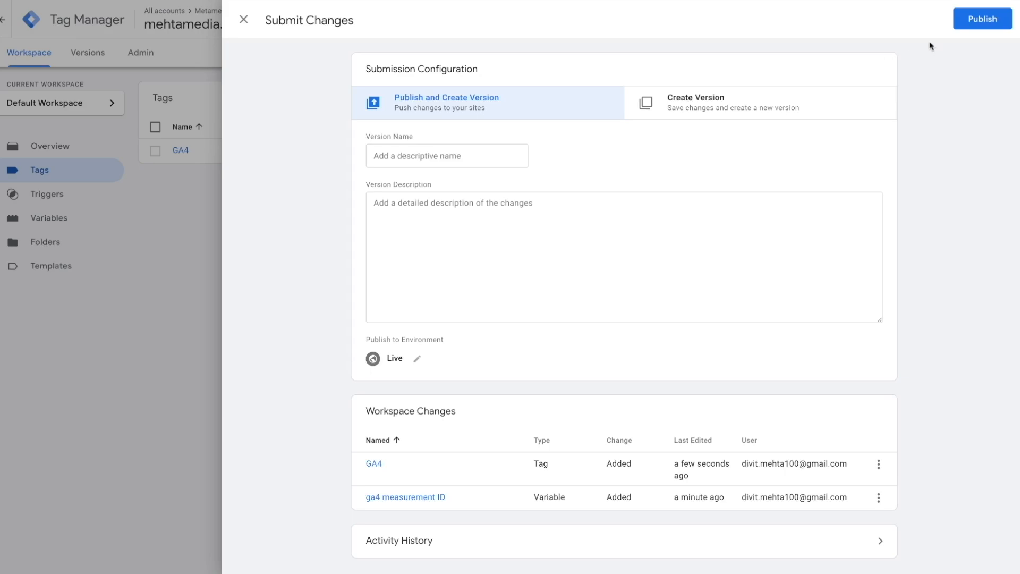
pyautogui.click(984, 21)
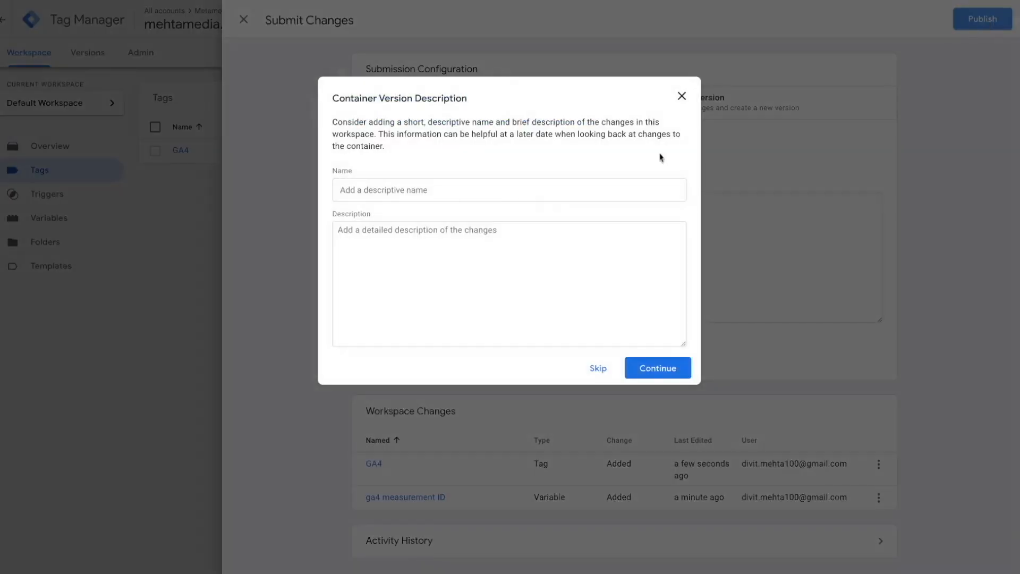
pyautogui.click(487, 193)
pyautogui.write('ga4 measurement ID')
pyautogui.click(653, 367)
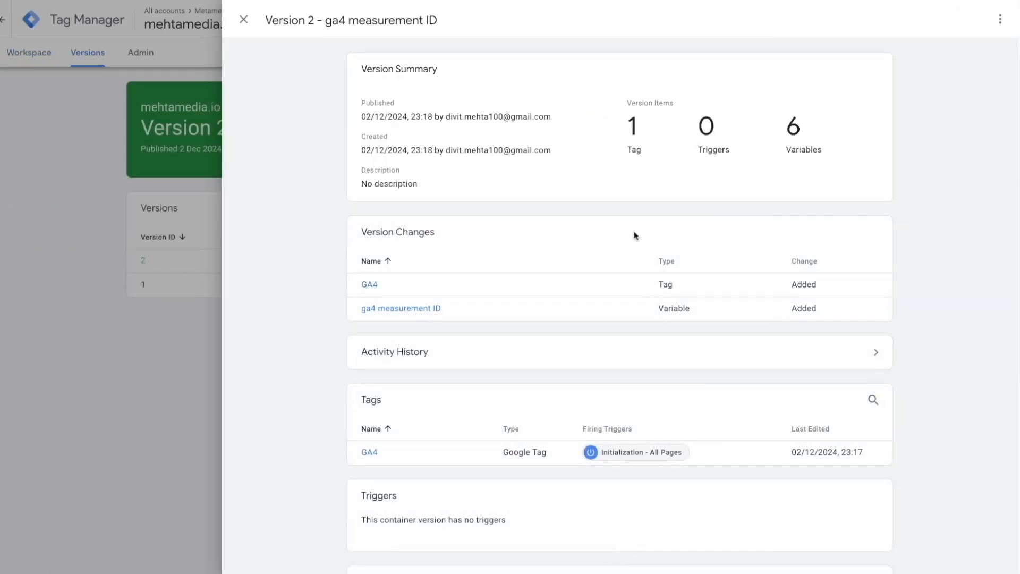
# Step: Close the published version's summary and return to the container's workspace overview
pyautogui.click(242, 24)
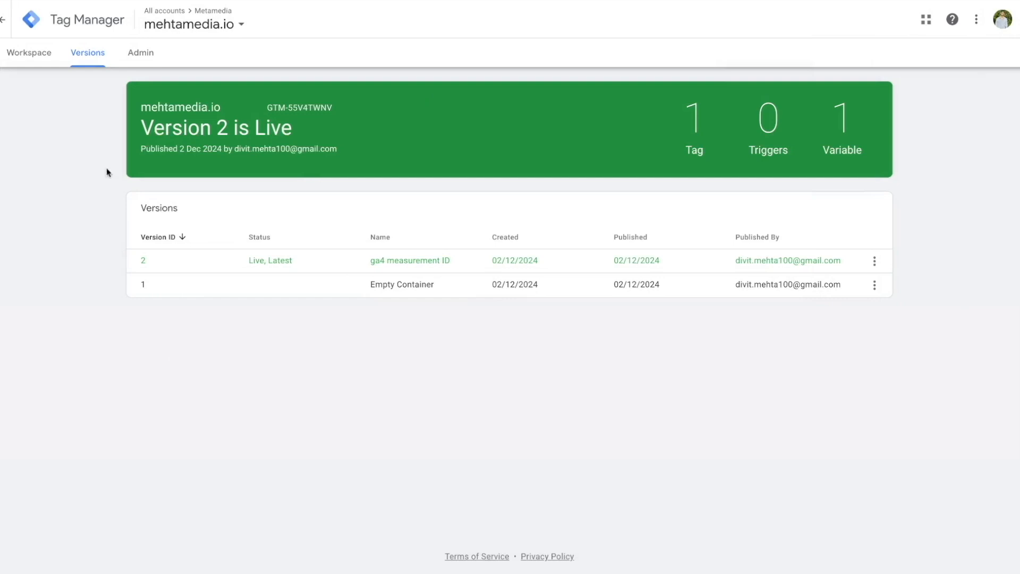
pyautogui.click(25, 64)
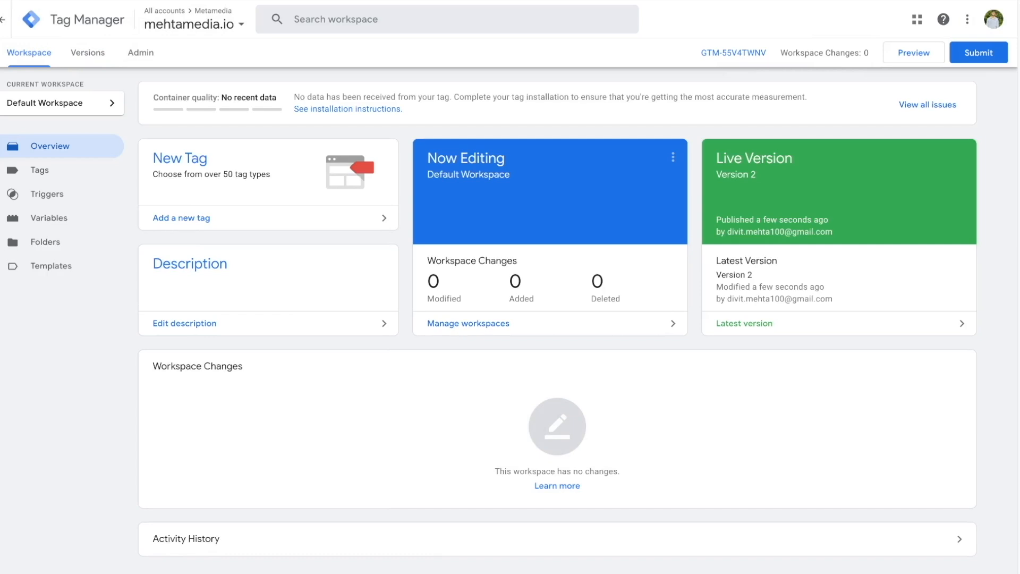
pyautogui.scroll(-1, 510, 287)
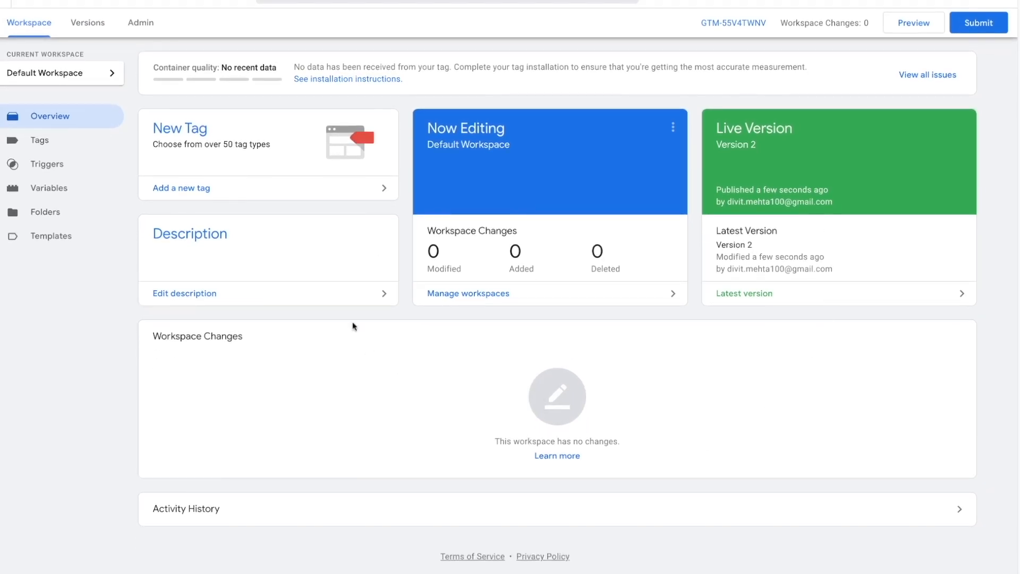